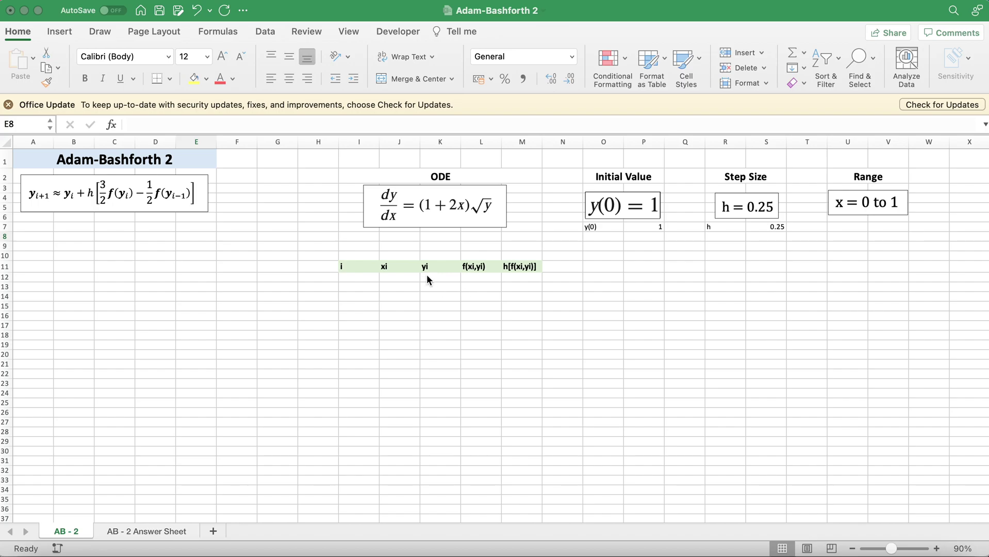
# Step: Enter i = 1, xi = 0 and yi = 1 in row 12 and begin a formula in L12
pyautogui.moveTo(355, 266); pyautogui.dragTo(526, 270)
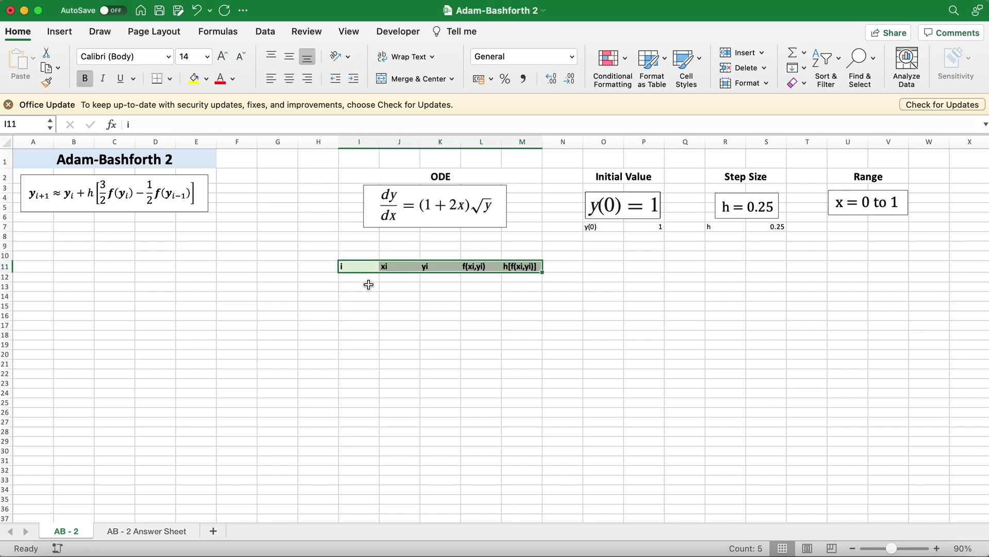
pyautogui.click(378, 278)
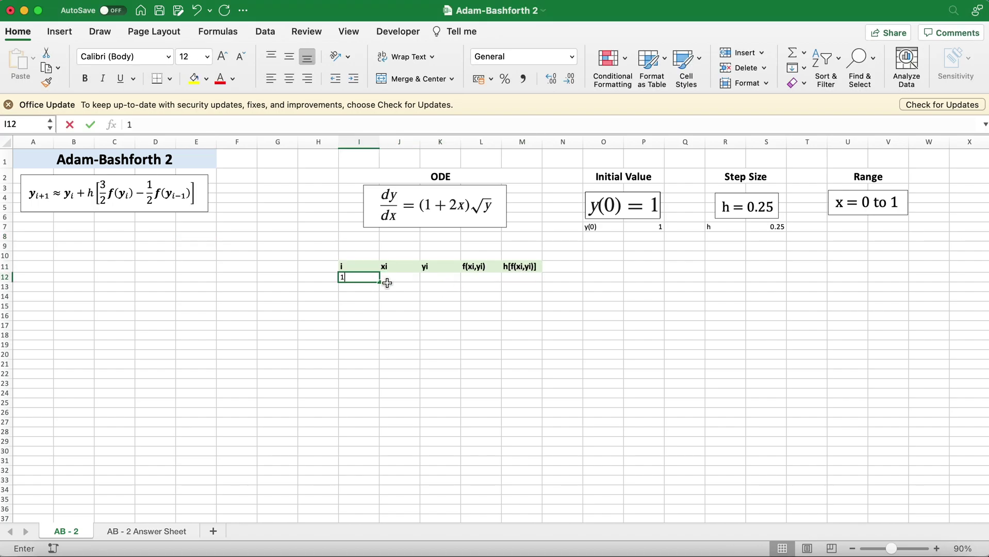
pyautogui.write('1')
pyautogui.press('Return')
pyautogui.click(408, 277)
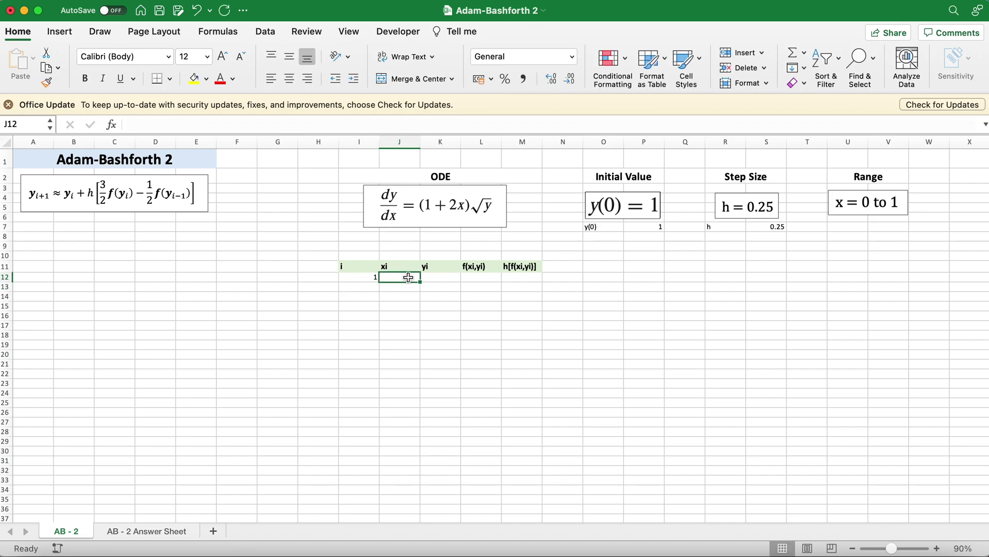
pyautogui.write('0')
pyautogui.press('Return')
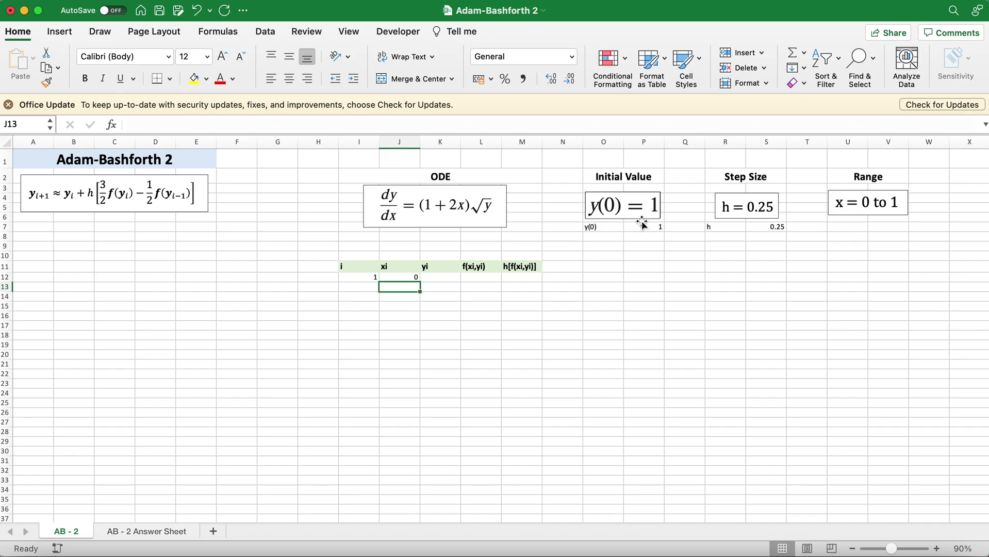
pyautogui.click(453, 278)
pyautogui.write('1')
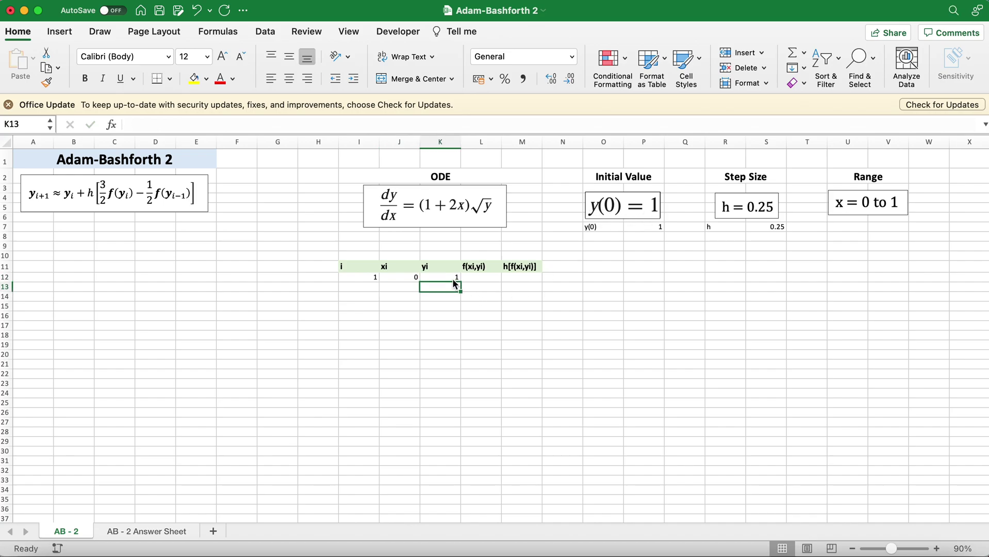
pyautogui.click(492, 277)
pyautogui.write('=')
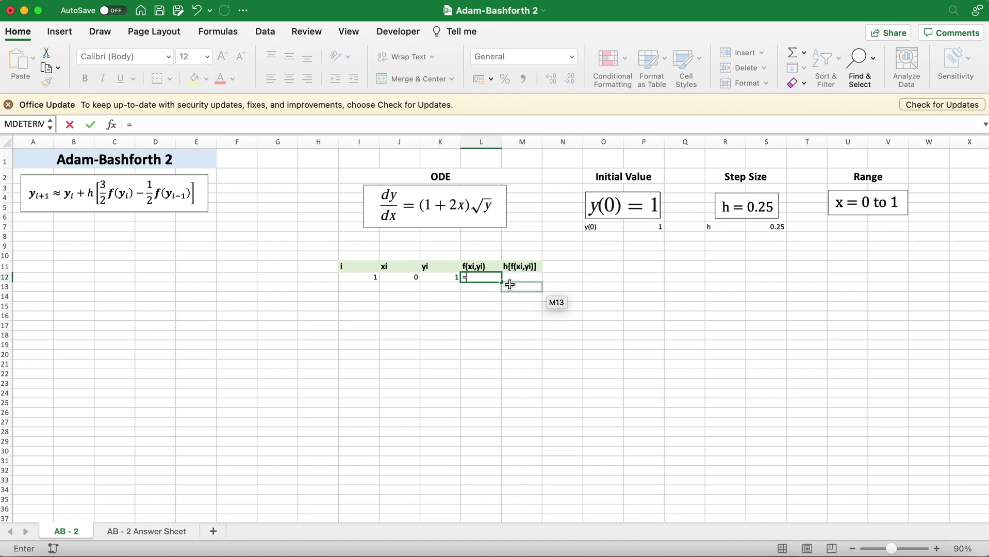
# Step: Complete L12 as =(1+2*J12)*SQRT(K12), giving f(xi,yi) = 1
pyautogui.write('(1+2*')
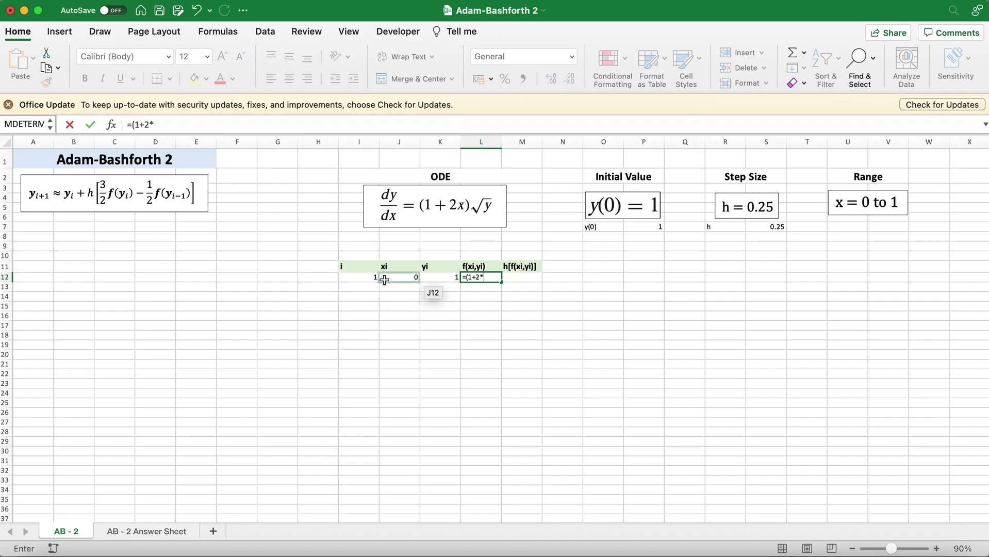
pyautogui.click(388, 278)
pyautogui.write(')')
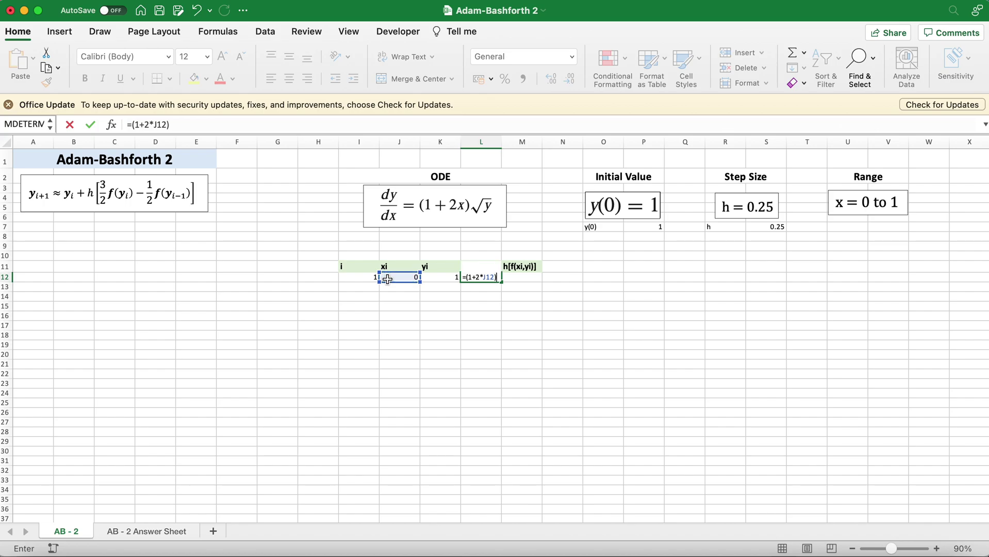
pyautogui.write('*SQR')
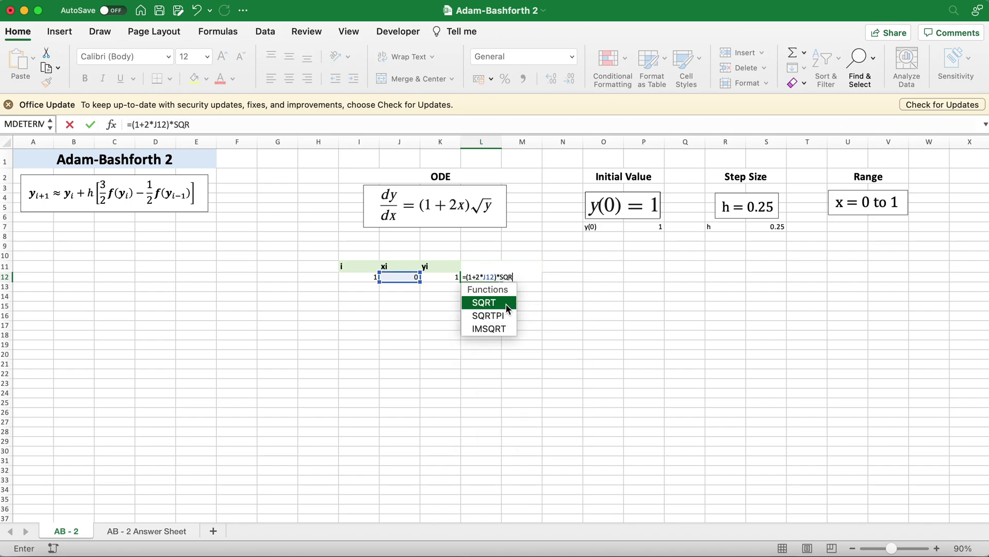
pyautogui.press('Tab')
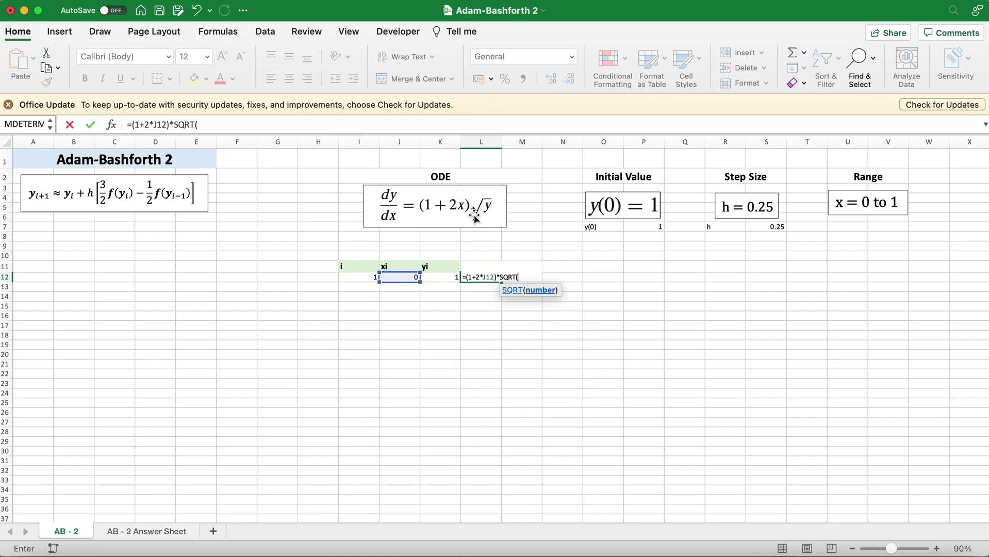
pyautogui.click(442, 279)
pyautogui.write(')')
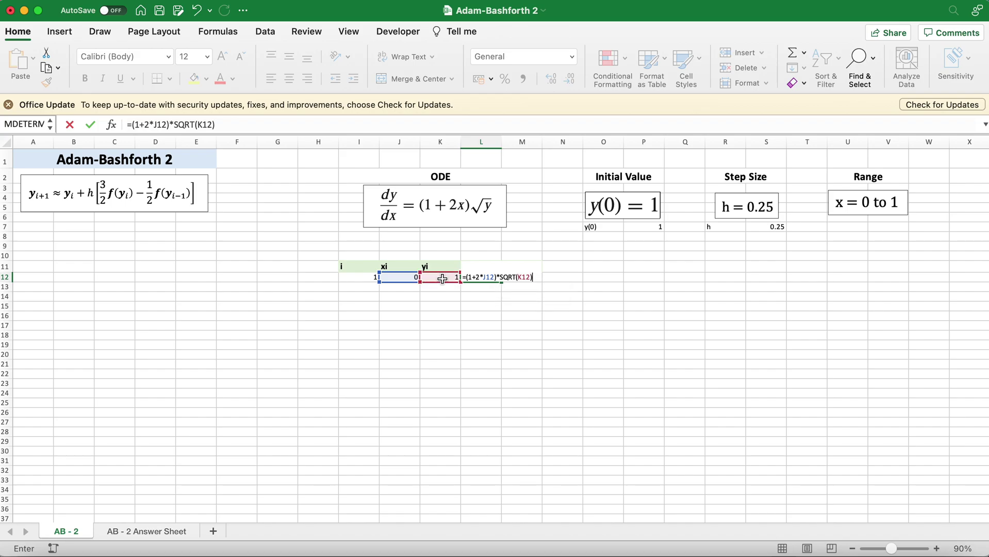
pyautogui.press('Return')
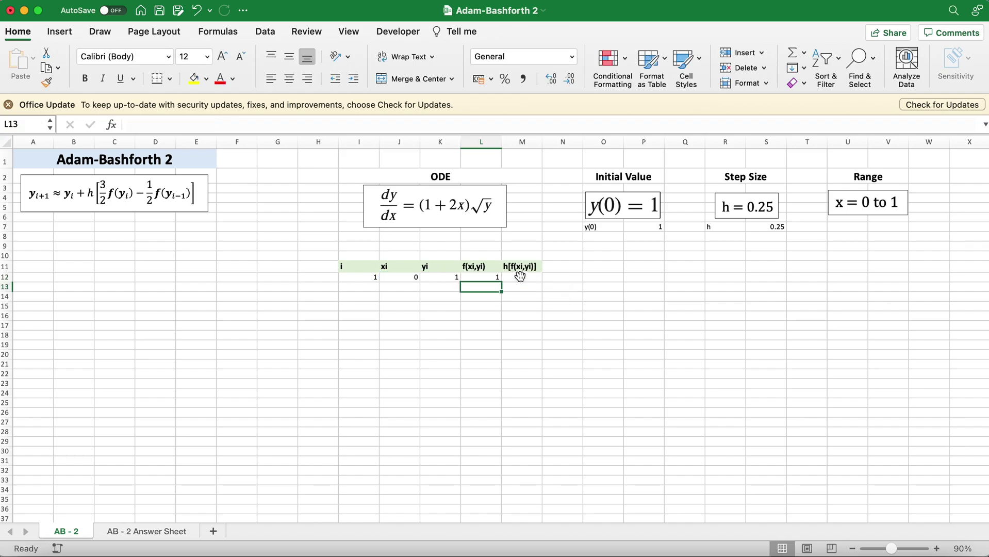
# Step: Enter =L12*$S$7 in M12, giving h·f = 0.25
pyautogui.click(520, 277)
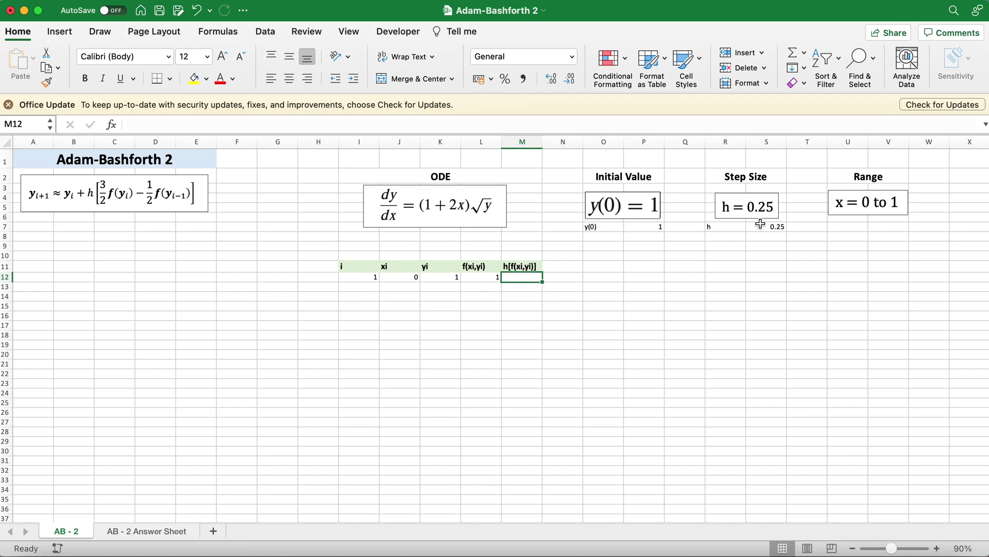
pyautogui.write('=')
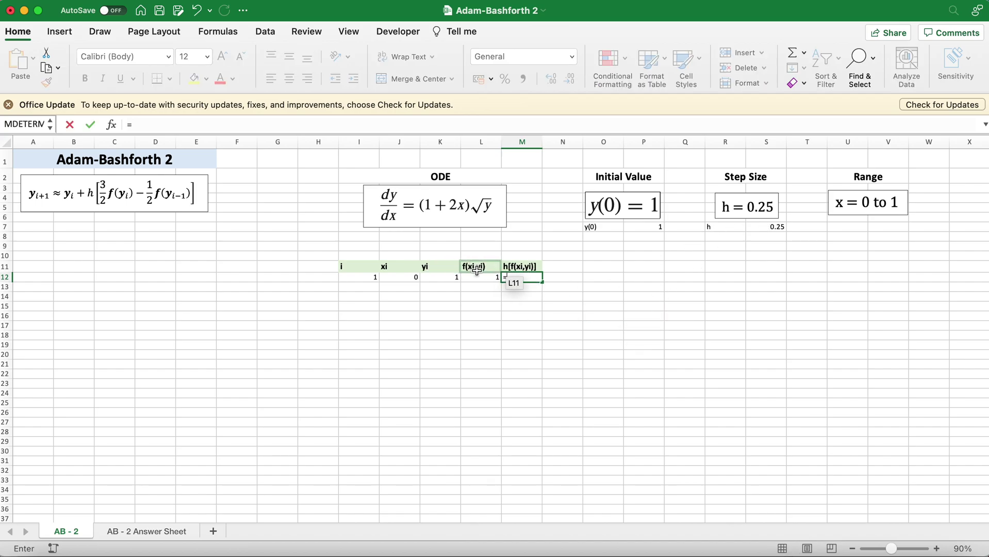
pyautogui.click(481, 277)
pyautogui.write('*')
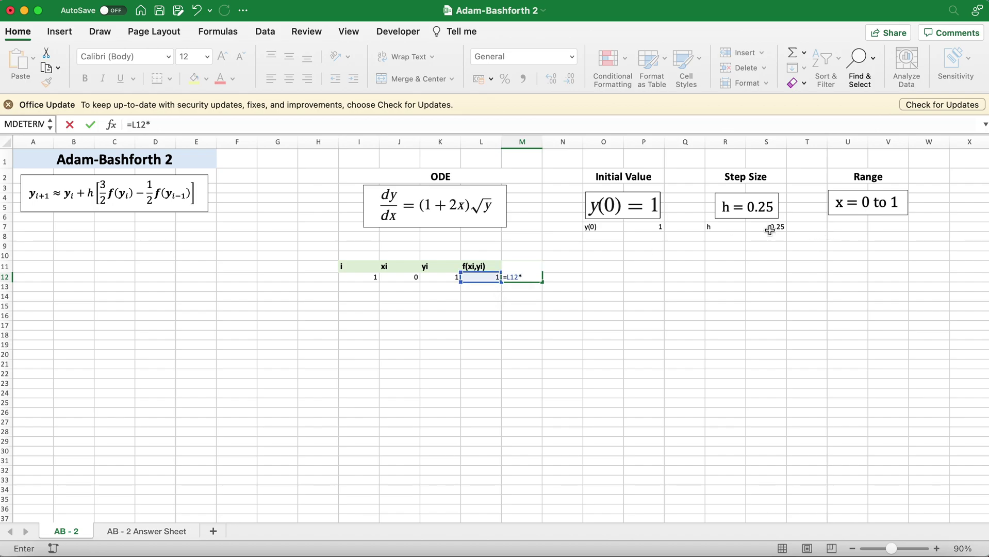
pyautogui.click(771, 227)
pyautogui.click(156, 124)
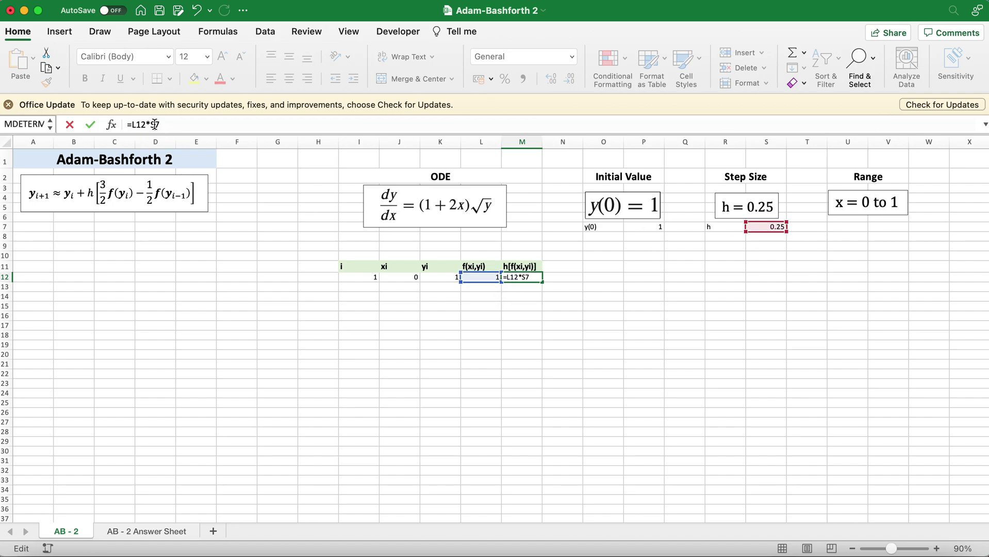
pyautogui.write('$')
pyautogui.press('Left')
pyautogui.press('Left')
pyautogui.write('$')
pyautogui.press('Return')
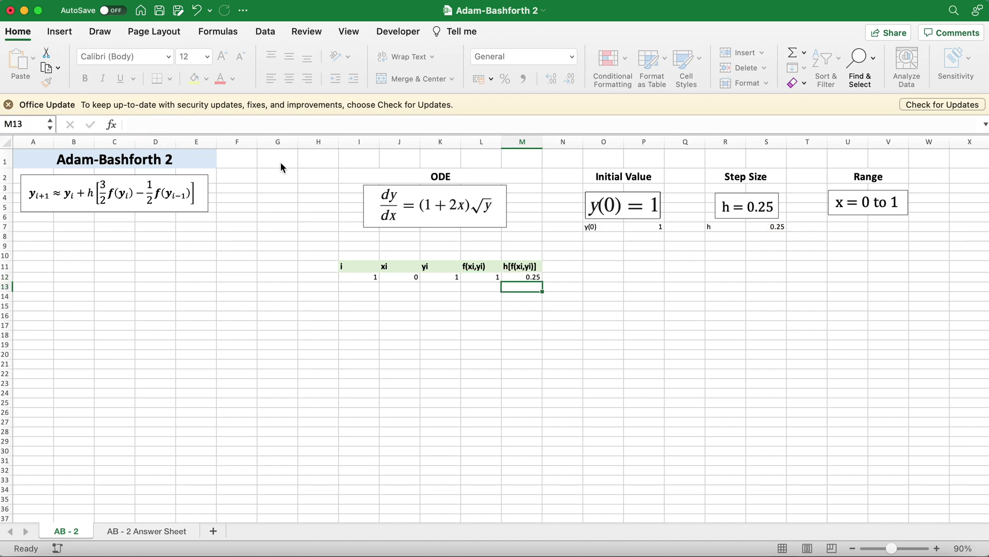
# Step: Enter index i = 2 in I13
pyautogui.click(369, 289)
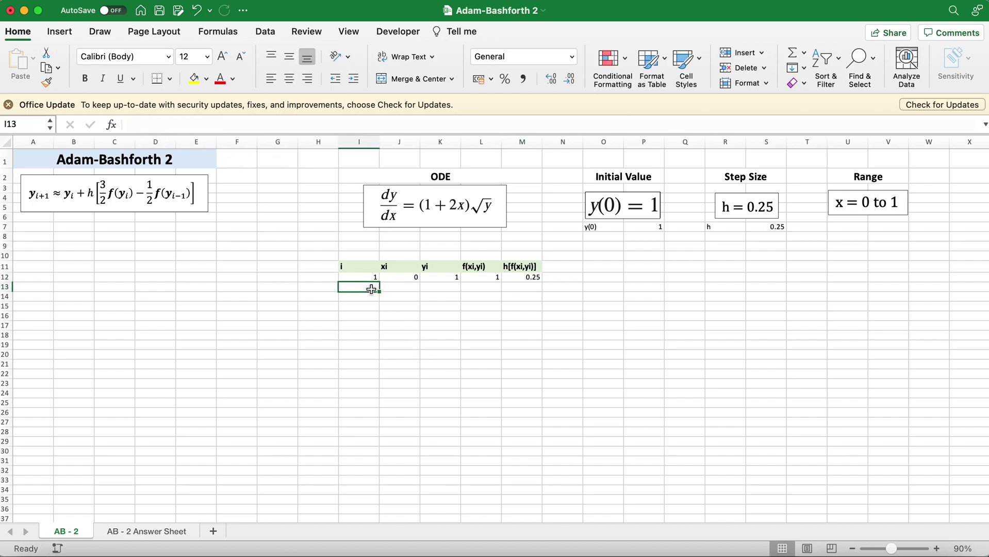
pyautogui.write('2')
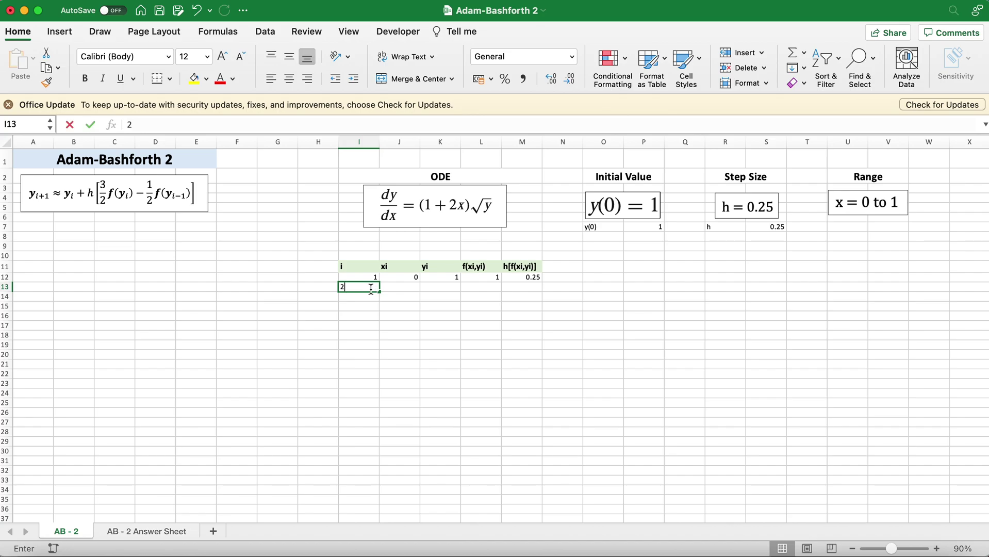
pyautogui.press('Return')
# Step: Set J13 to =J12+$S$7 with an absolute step reference, giving xi = 0.25
pyautogui.click(395, 286)
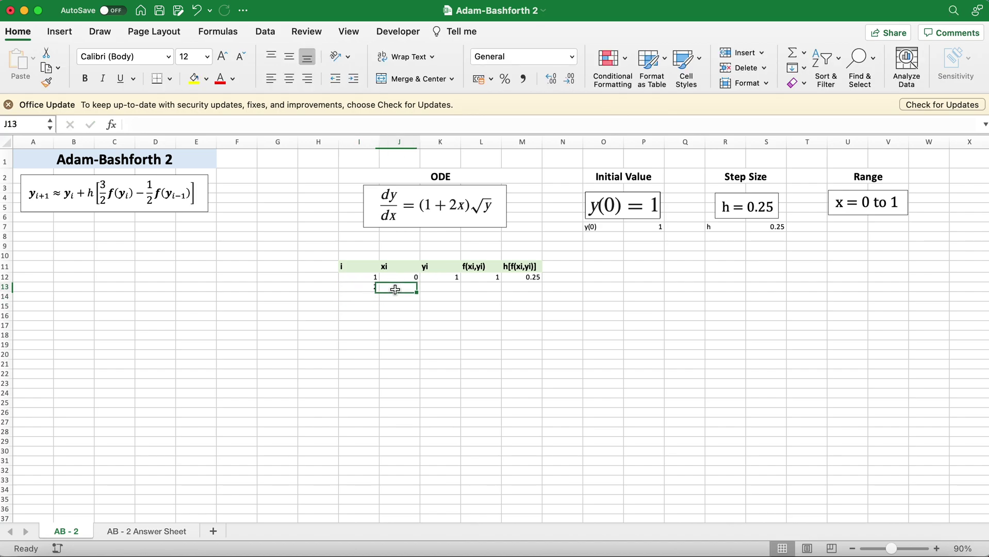
pyautogui.write('=')
pyautogui.click(400, 279)
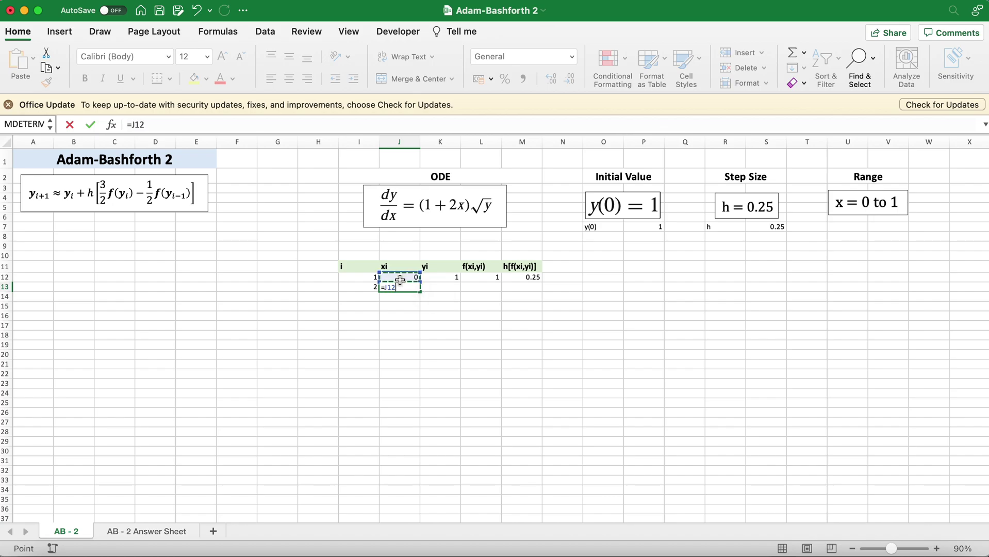
pyautogui.write('+')
pyautogui.click(781, 226)
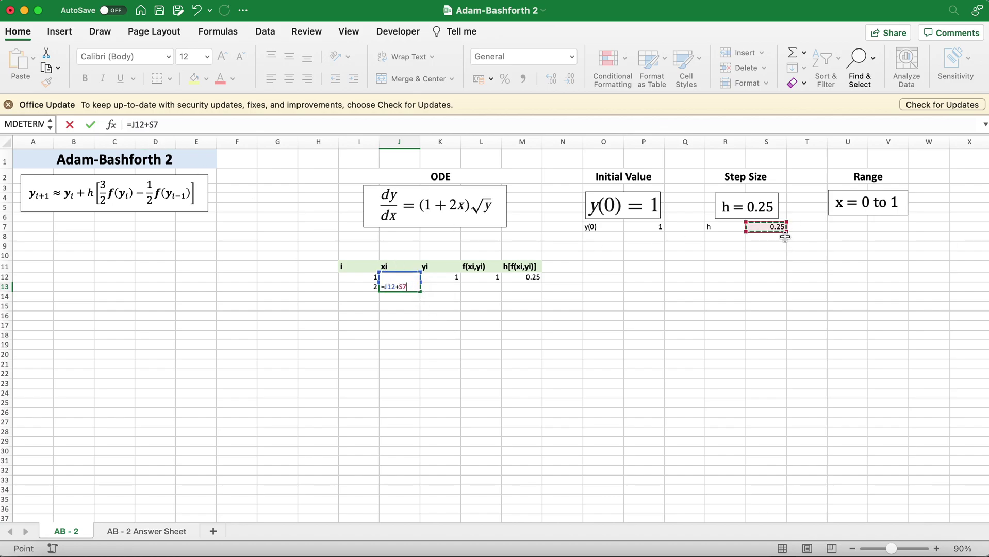
pyautogui.click(153, 127)
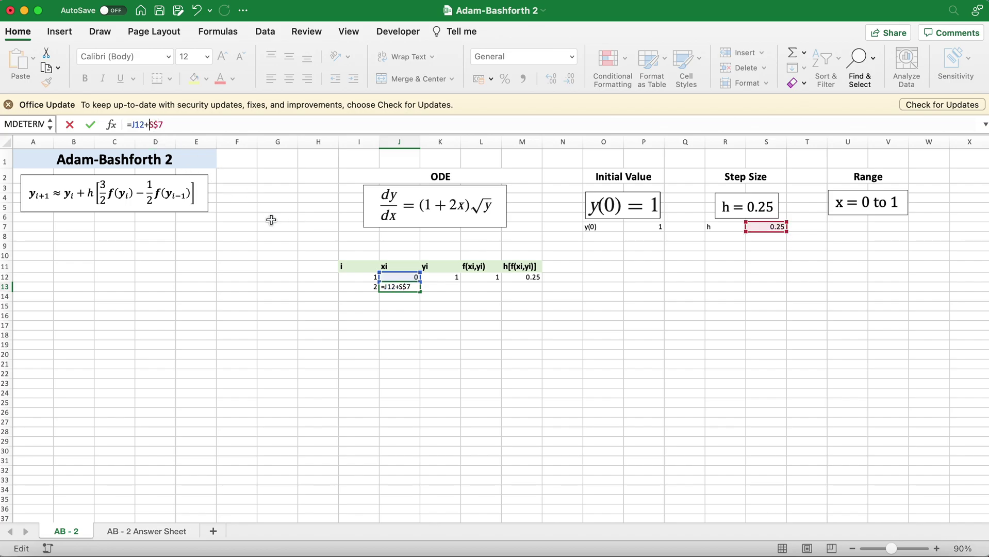
pyautogui.press('F4')
pyautogui.press('Return')
pyautogui.click(448, 288)
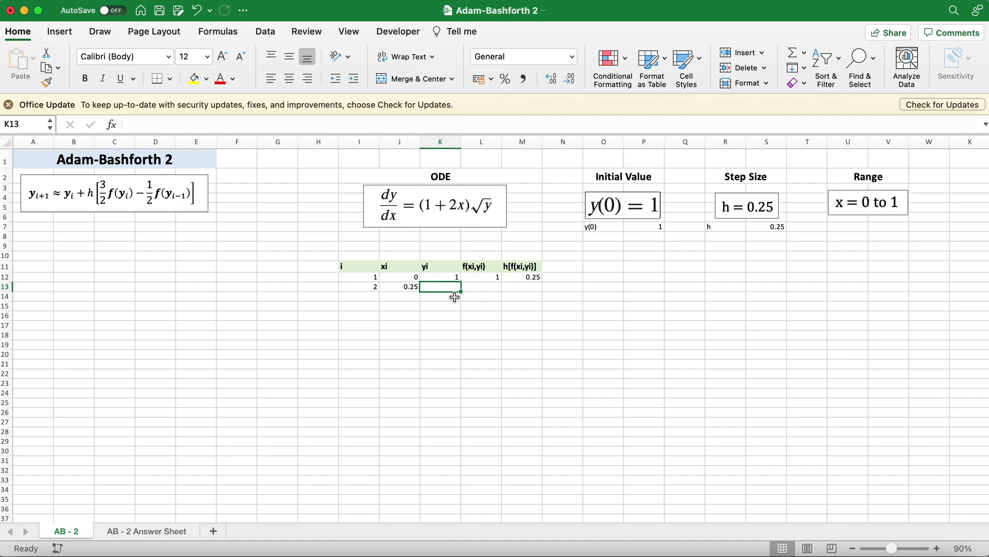
# Step: Enter =K12+M12 in K13, giving yi = 1.25
pyautogui.write('=')
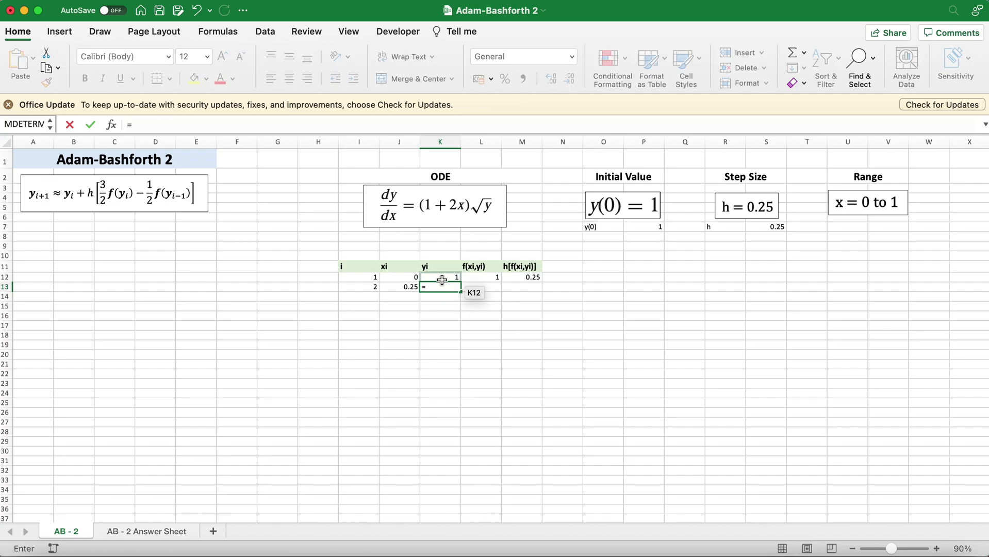
pyautogui.click(442, 280)
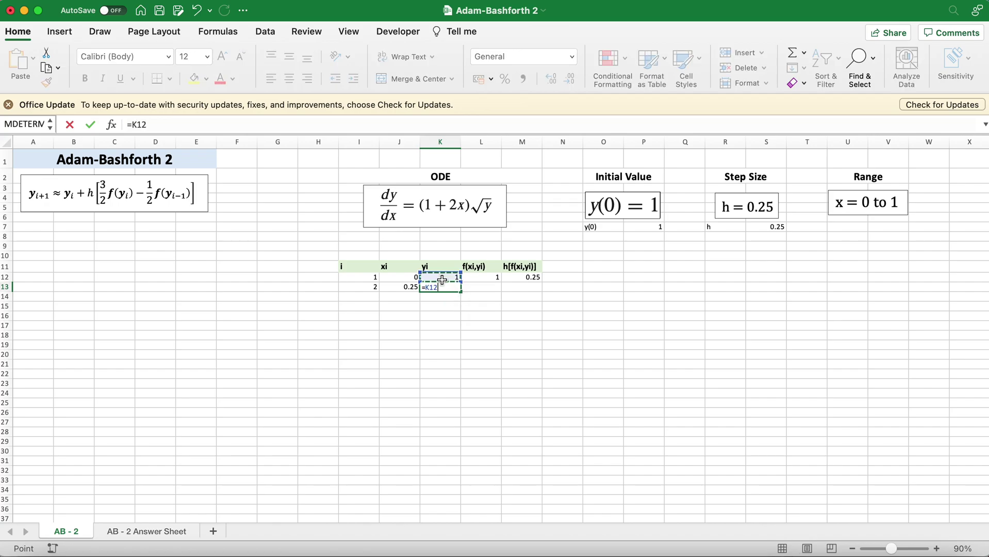
pyautogui.write('+')
pyautogui.click(522, 277)
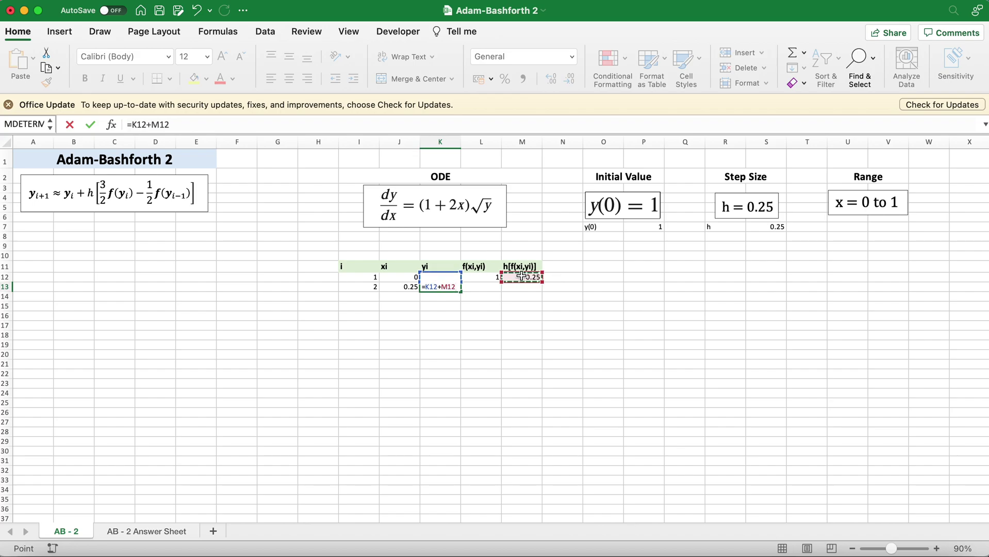
pyautogui.press('Return')
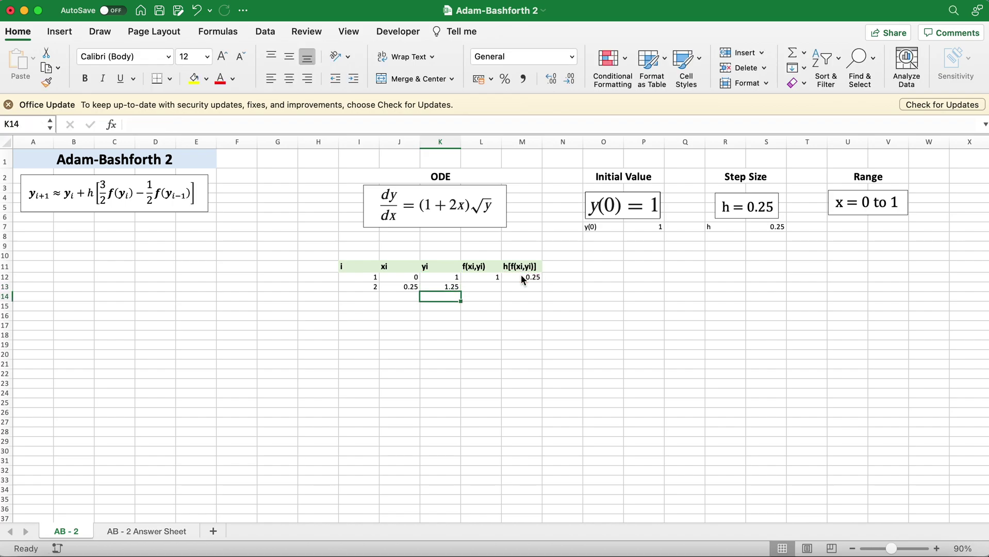
# Step: Fill the f and h·f formulas down to row 13, giving 1.677051 and 0.4192627
pyautogui.click(486, 276)
pyautogui.moveTo(485, 273); pyautogui.dragTo(543, 293)
pyautogui.click(447, 352)
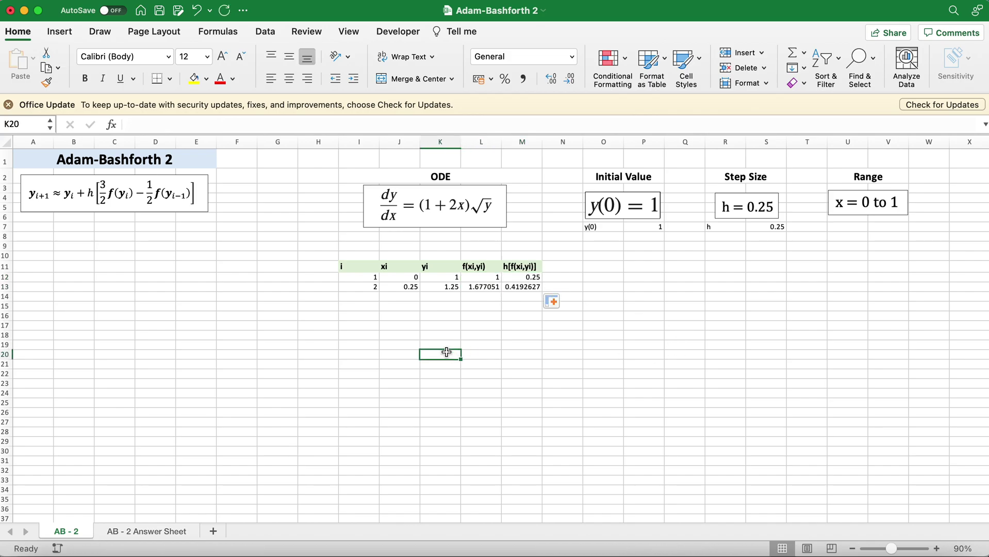
pyautogui.click(367, 297)
# Step: Set i = 3 in I14 and fill the xi formula down to J14, giving 0.5
pyautogui.write('3')
pyautogui.press('Return')
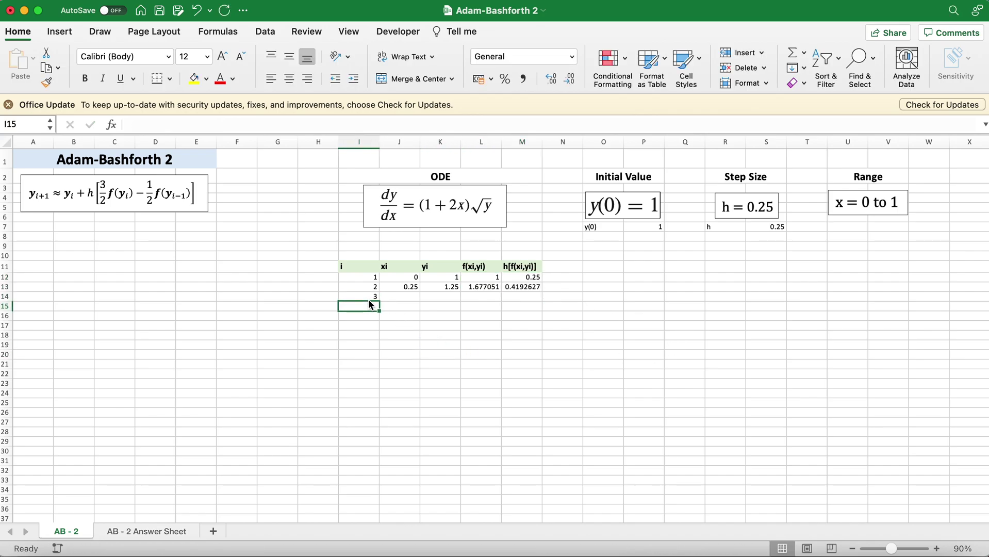
pyautogui.click(413, 288)
pyautogui.moveTo(421, 292); pyautogui.dragTo(419, 300)
# Step: Review the yi values in K12 and K13 before filling K14
pyautogui.click(456, 296)
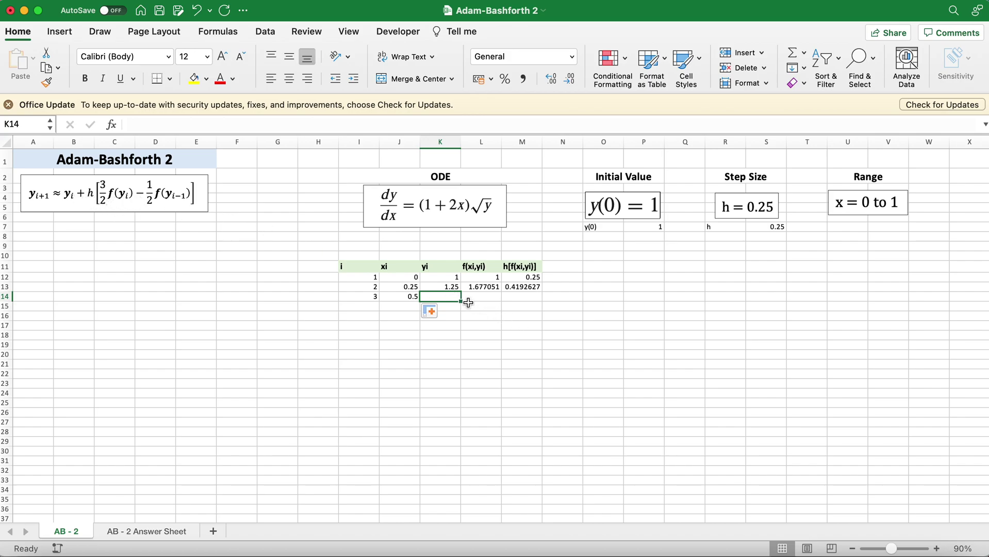
pyautogui.click(445, 277)
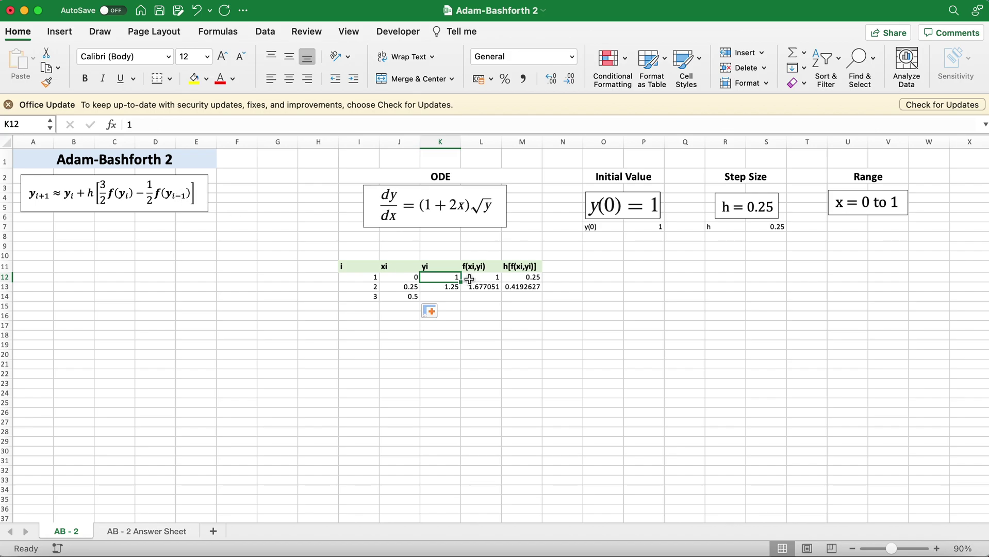
pyautogui.click(448, 285)
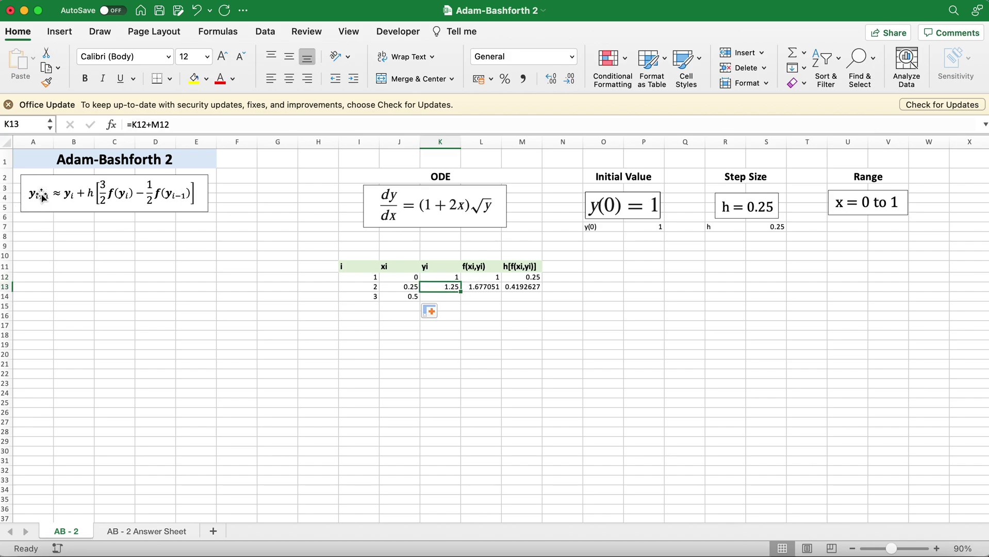
pyautogui.click(455, 297)
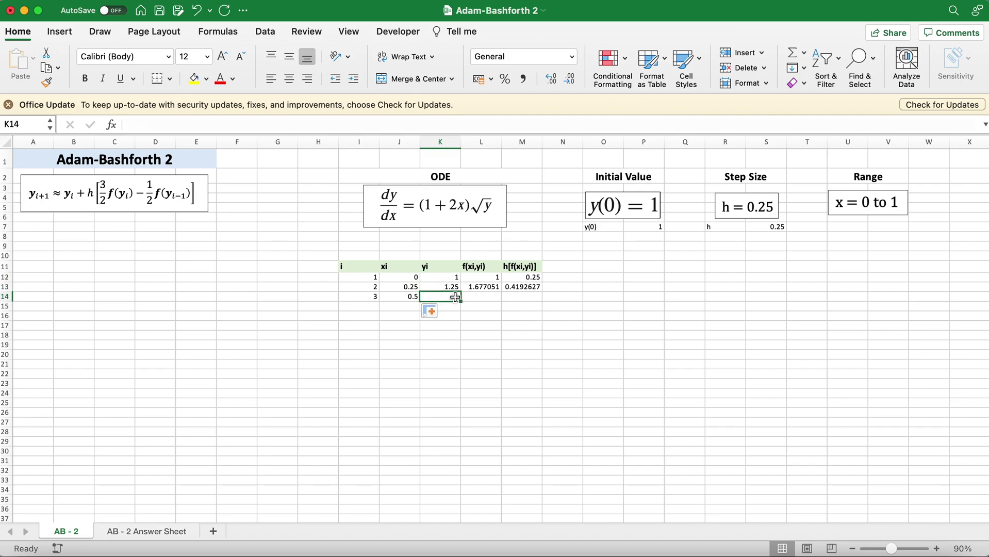
pyautogui.click(452, 287)
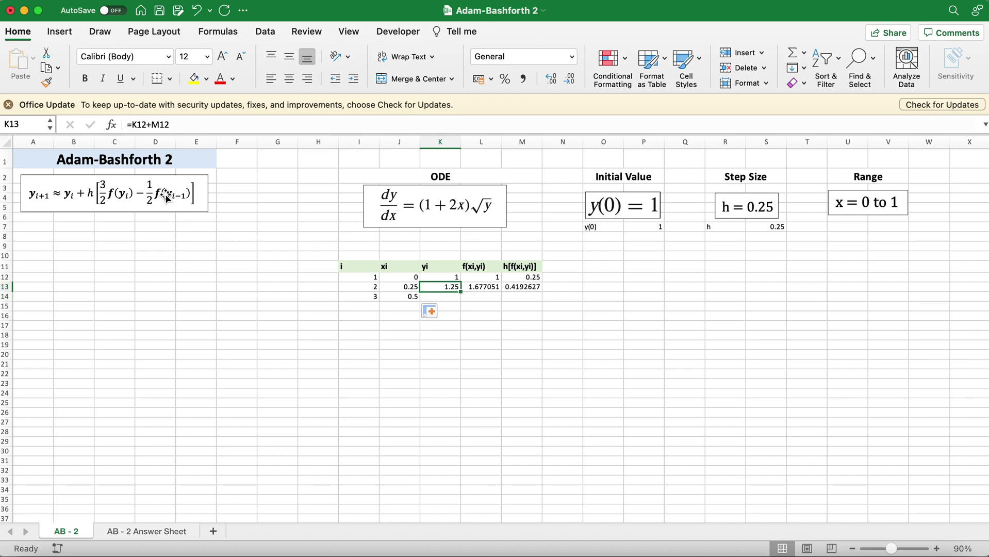
pyautogui.click(455, 278)
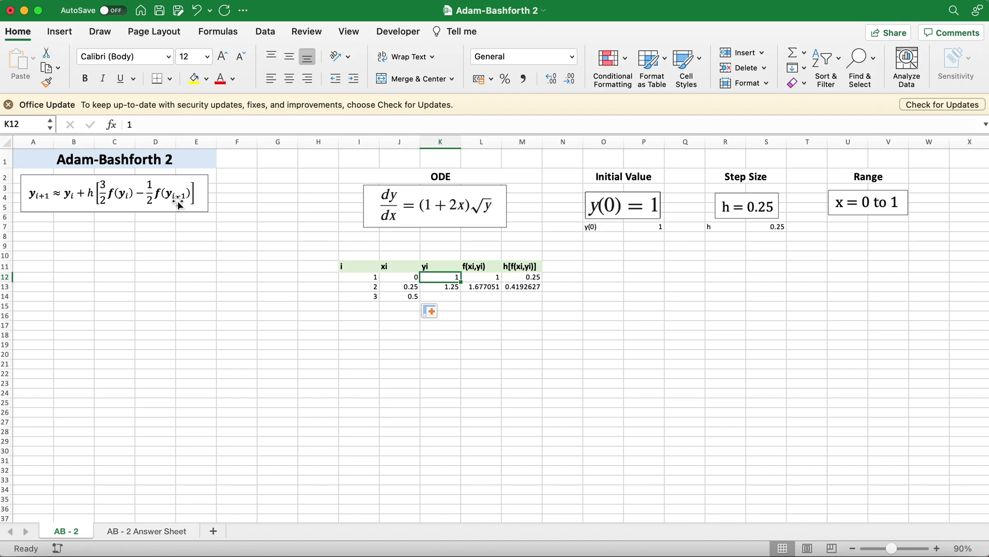
pyautogui.click(447, 297)
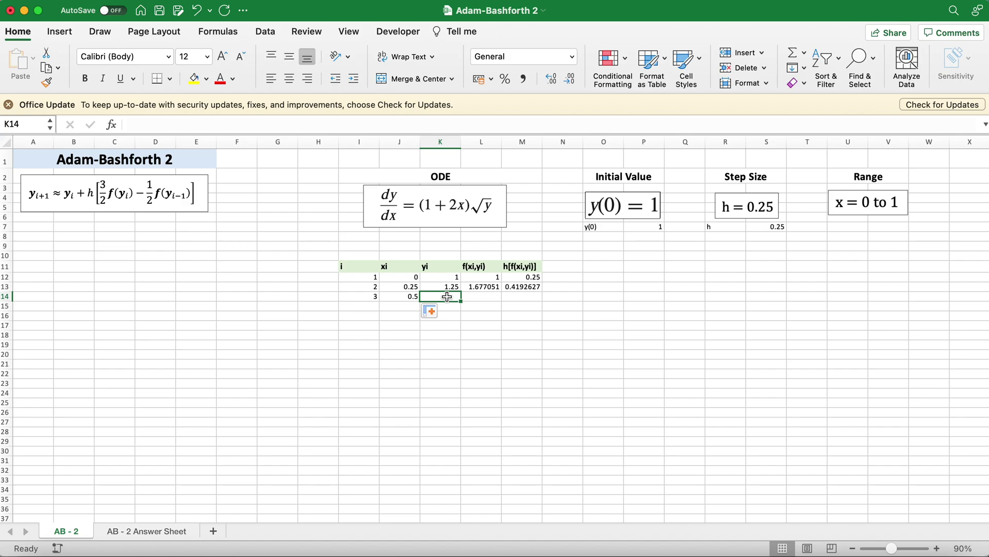
# Step: Enter =K13+((3/2*(M13))-(1/2*(M12))) in K14, giving yi = 1.7538941
pyautogui.write('=')
pyautogui.click(444, 286)
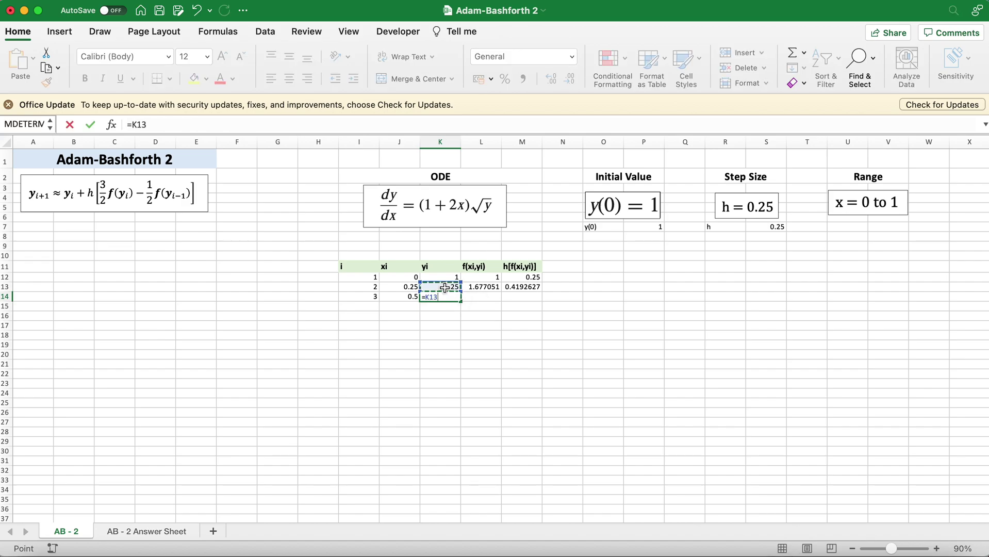
pyautogui.write('+((3/2')
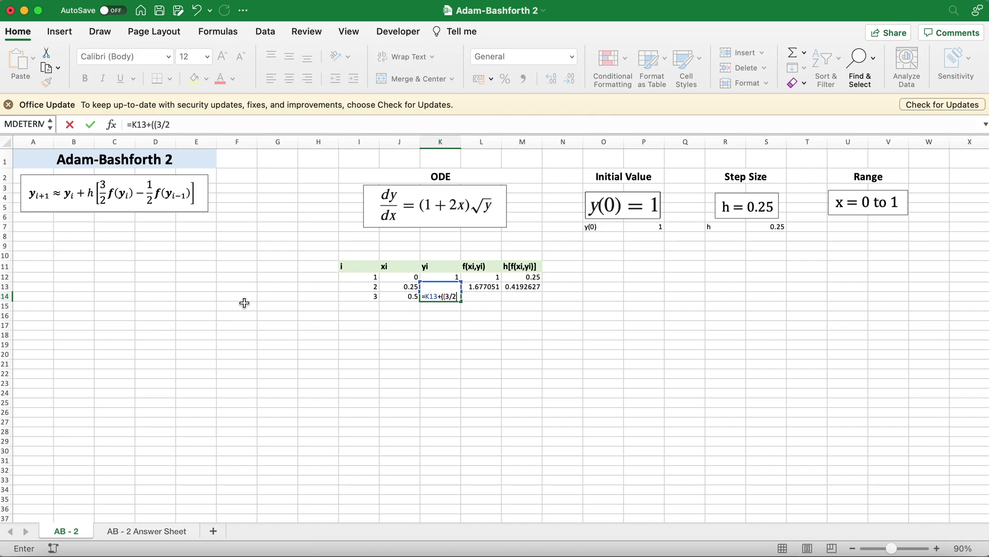
pyautogui.write('*(')
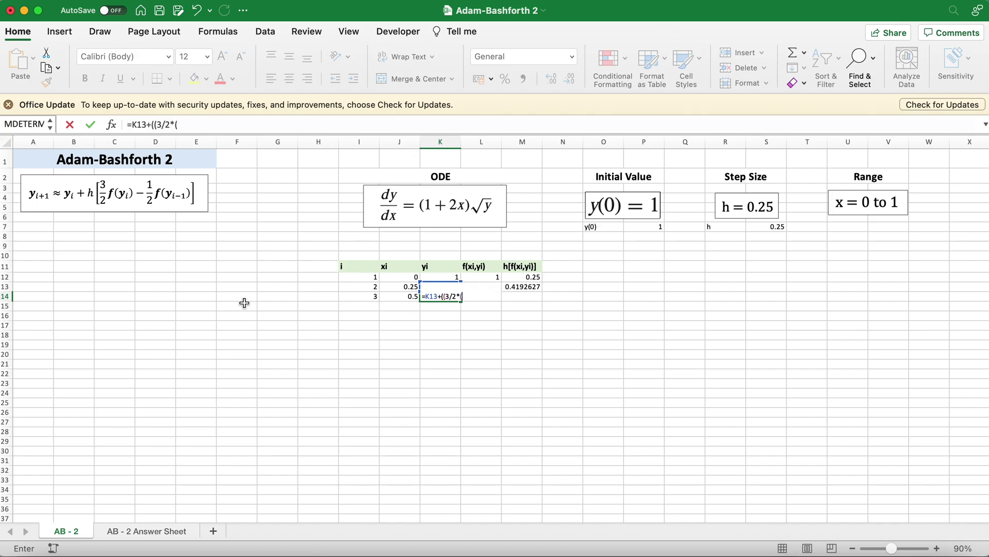
pyautogui.click(534, 287)
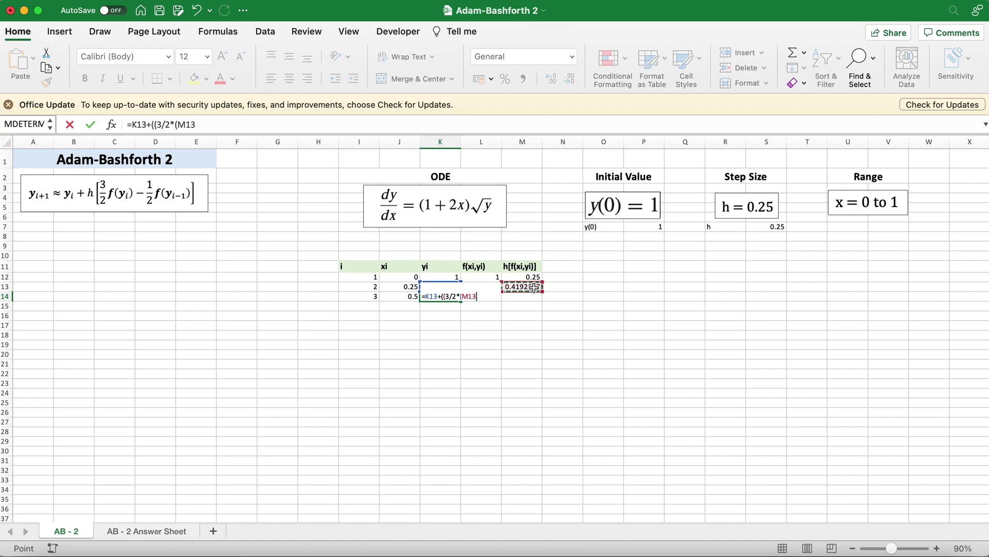
pyautogui.write('))-(1/2*')
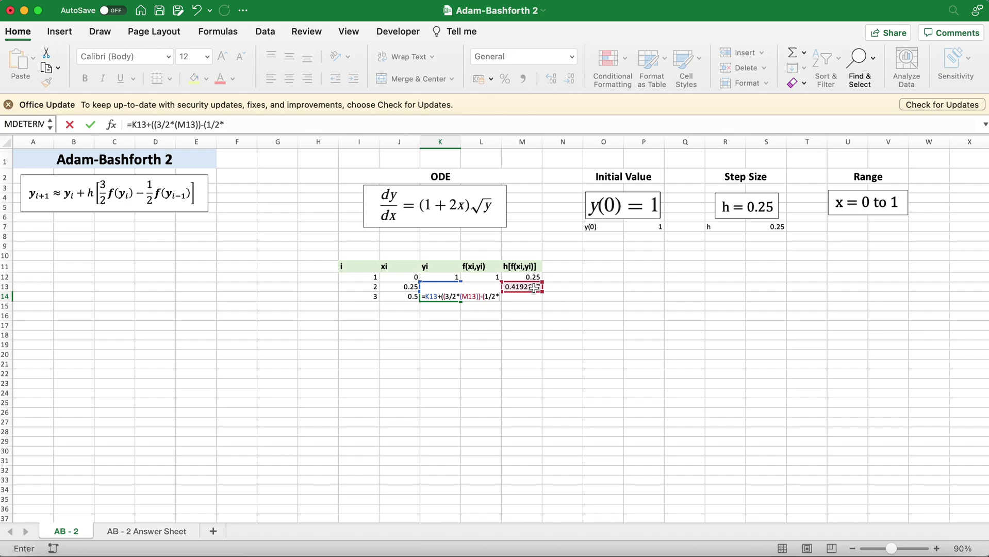
pyautogui.write('(')
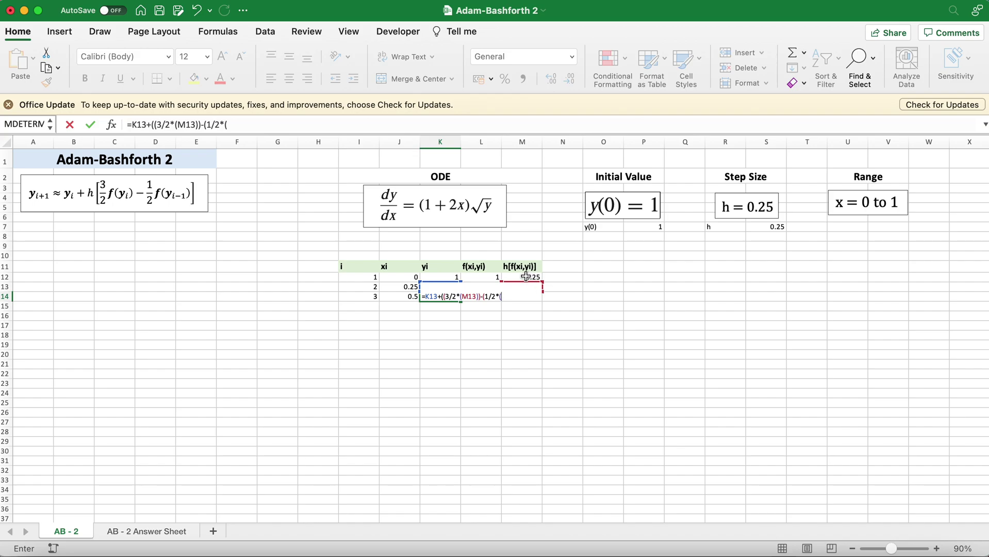
pyautogui.click(528, 278)
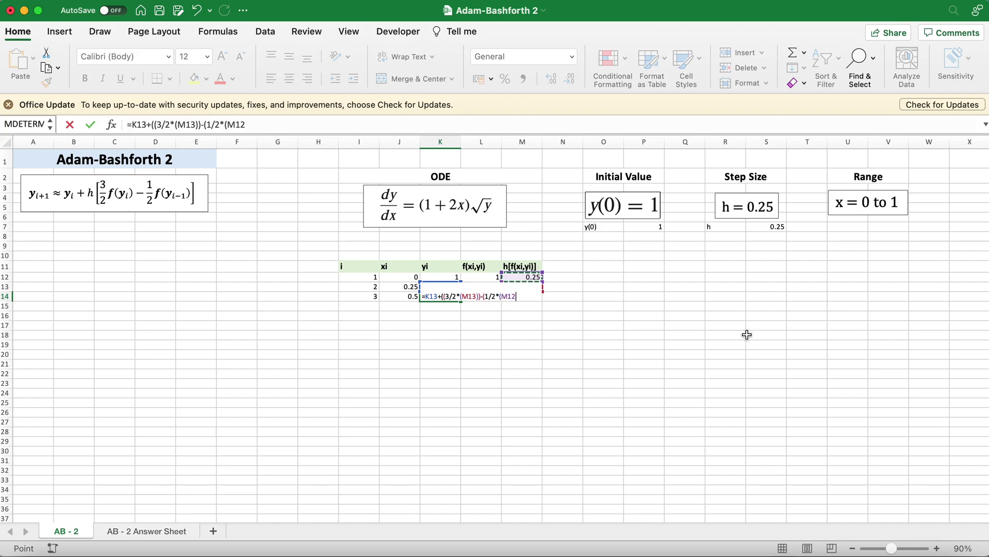
pyautogui.write(')')
pyautogui.press('Return')
# Step: Copy the f and h·f formulas to row 14, add i = 4, and fill row 15's formulas
pyautogui.click(485, 288)
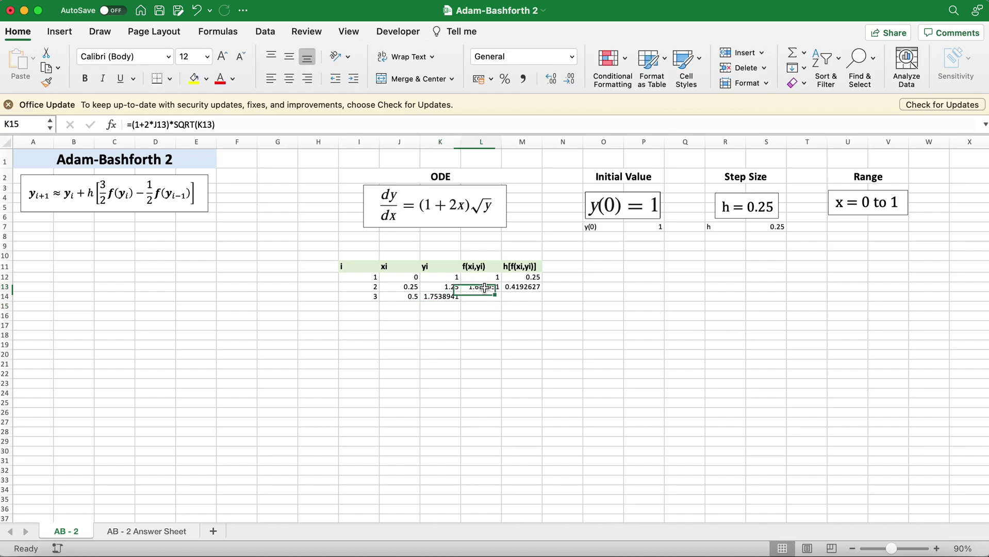
pyautogui.moveTo(484, 287); pyautogui.dragTo(545, 300)
pyautogui.click(378, 309)
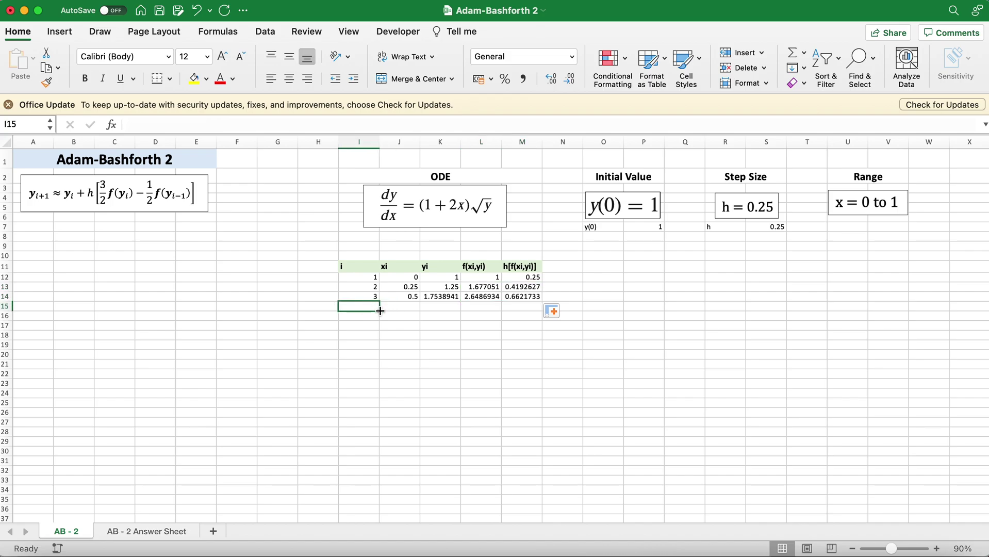
pyautogui.write('4')
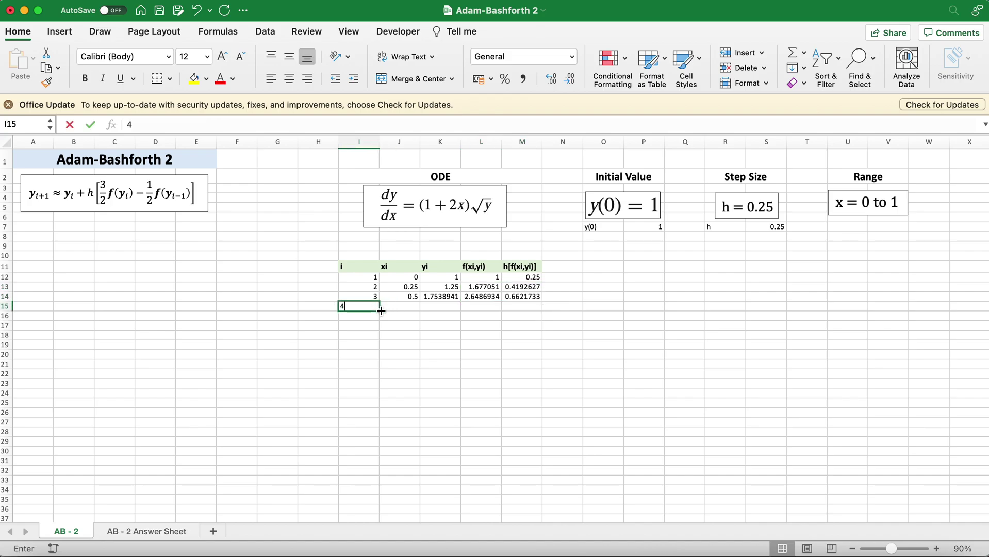
pyautogui.press('Return')
pyautogui.moveTo(404, 300); pyautogui.dragTo(543, 310)
# Step: Add i = 5 and fill formulas into row 16, reaching x = 1 and yi = 3.6998364
pyautogui.click(368, 319)
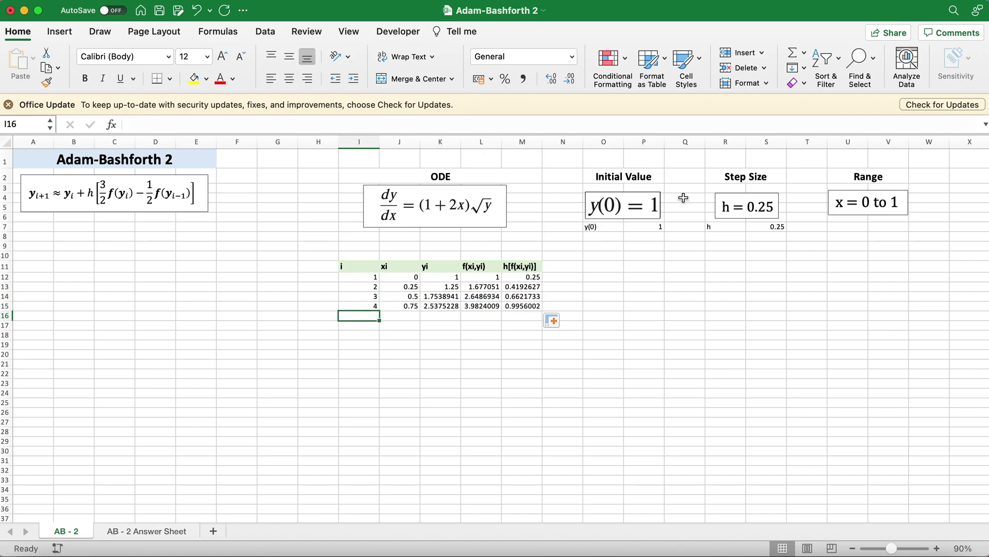
pyautogui.write('5')
pyautogui.press('Return')
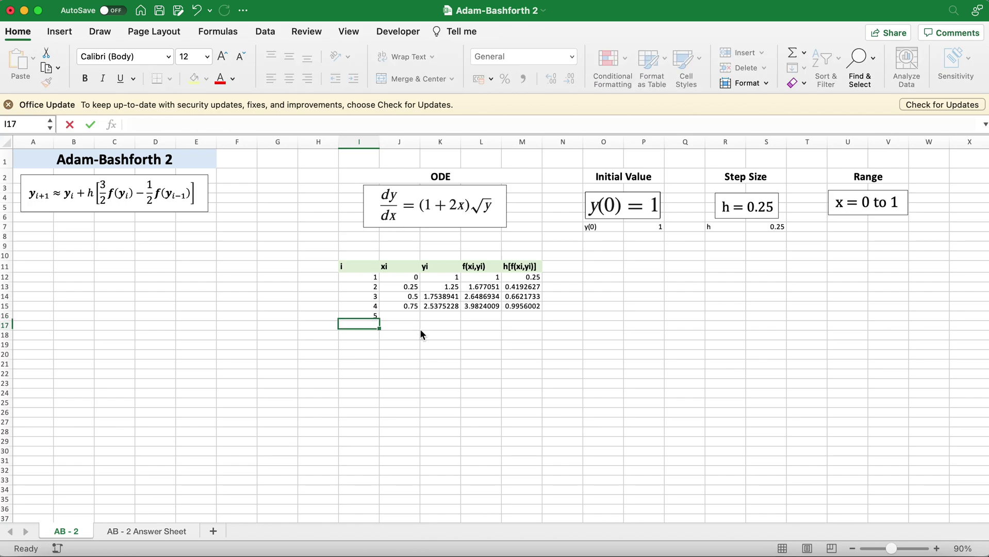
pyautogui.moveTo(408, 306); pyautogui.dragTo(544, 321)
pyautogui.click(399, 344)
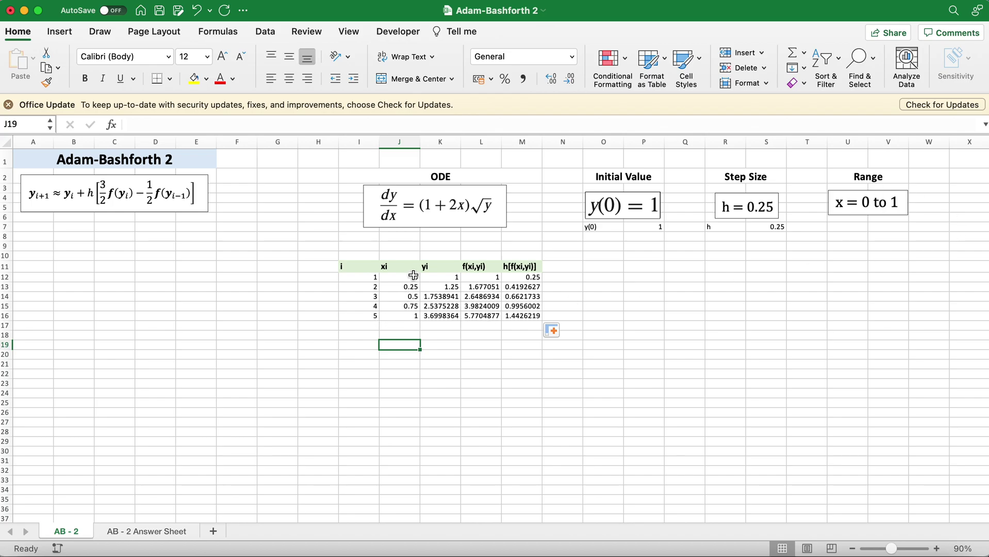
pyautogui.click(413, 316)
pyautogui.click(413, 279)
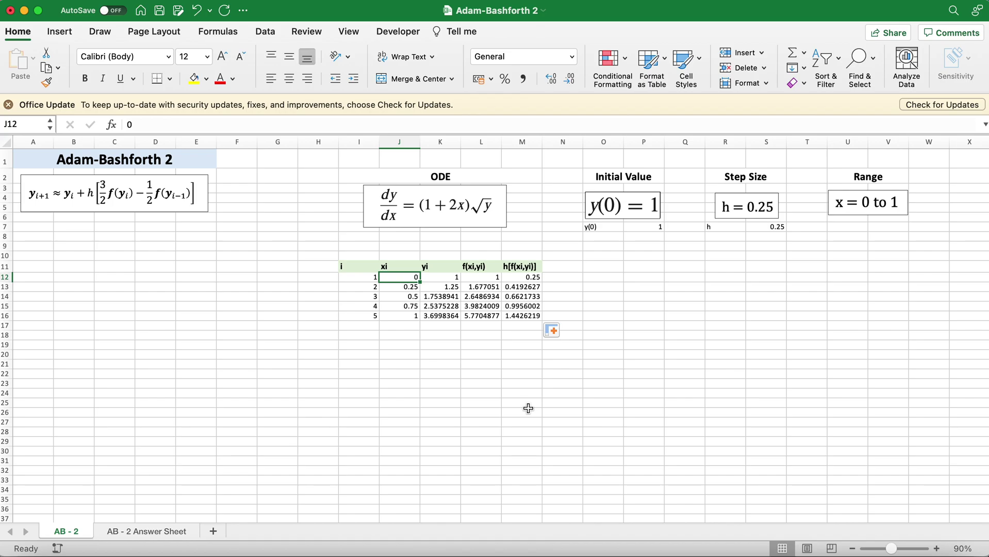
# Step: Insert an empty Scatter with Smooth Lines chart and place it right of the table
pyautogui.click(448, 401)
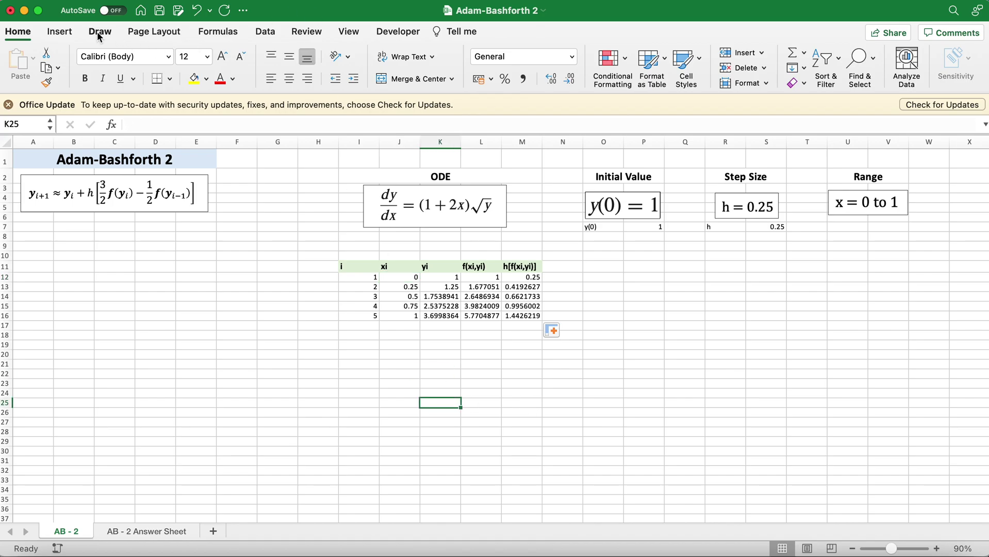
pyautogui.click(61, 32)
pyautogui.click(545, 80)
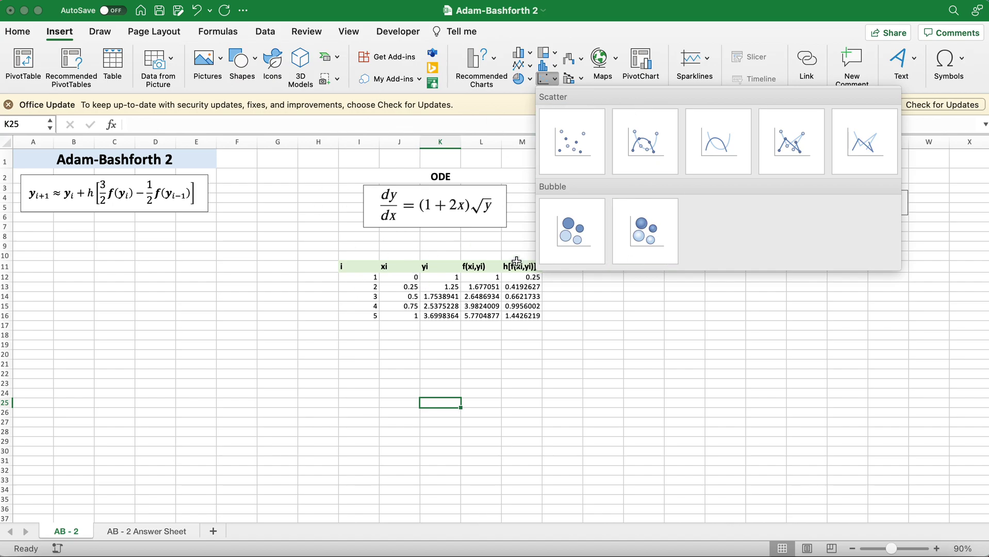
pyautogui.click(717, 144)
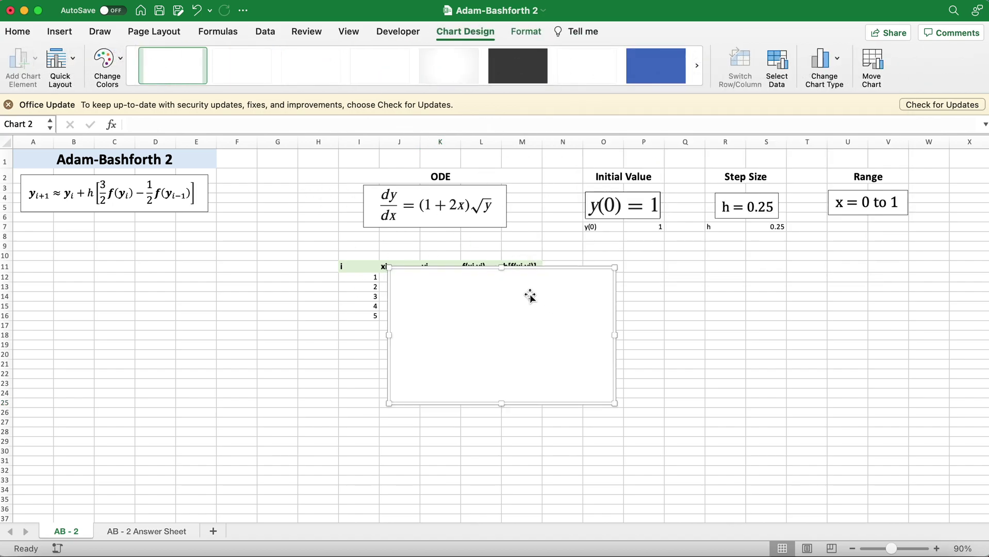
pyautogui.moveTo(530, 296); pyautogui.dragTo(816, 282)
# Step: Add a chart series with X values J12:J16 and Y values K12:K16
pyautogui.click(777, 68)
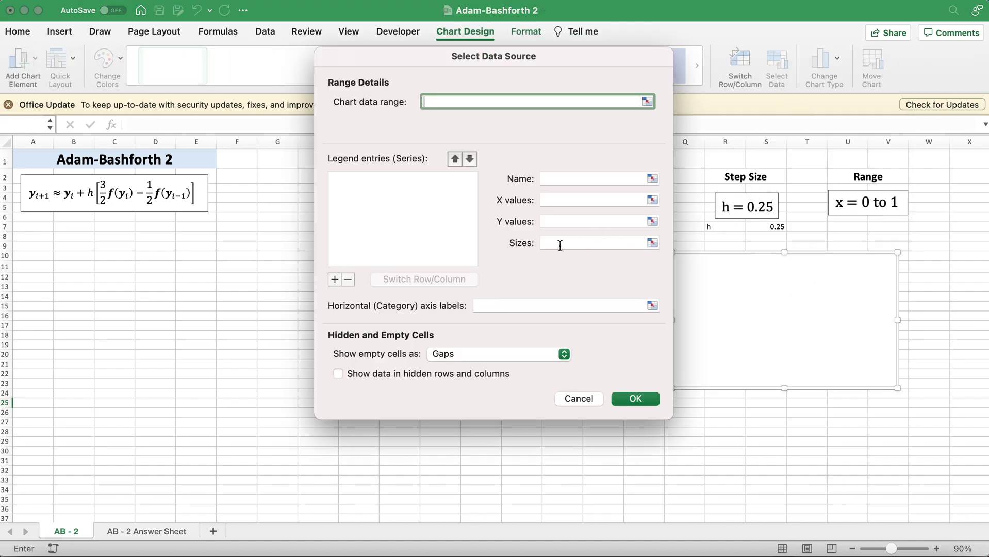
pyautogui.click(335, 279)
pyautogui.moveTo(528, 64); pyautogui.dragTo(791, 52)
pyautogui.click(825, 188)
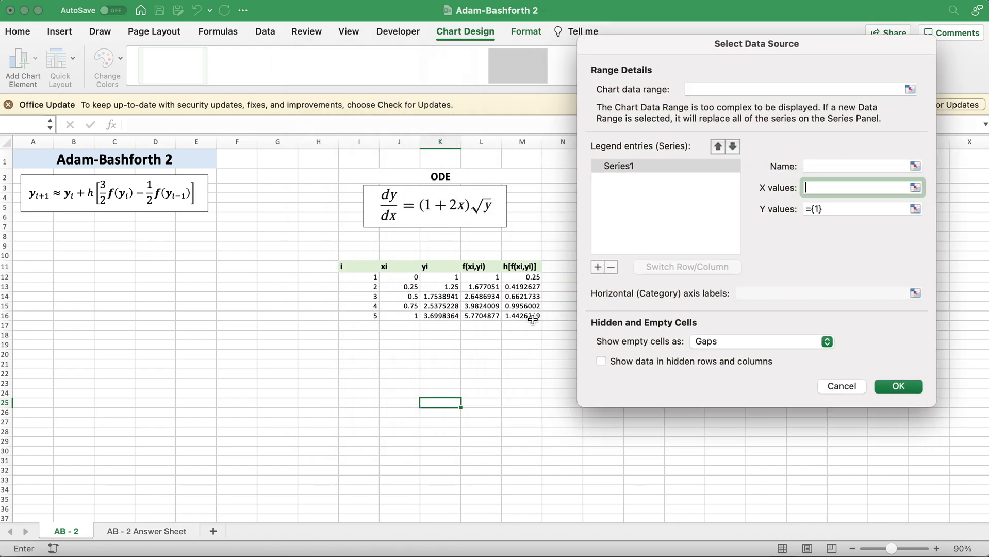
pyautogui.moveTo(407, 277); pyautogui.dragTo(410, 315)
pyautogui.press('Tab')
pyautogui.press('BackSpace')
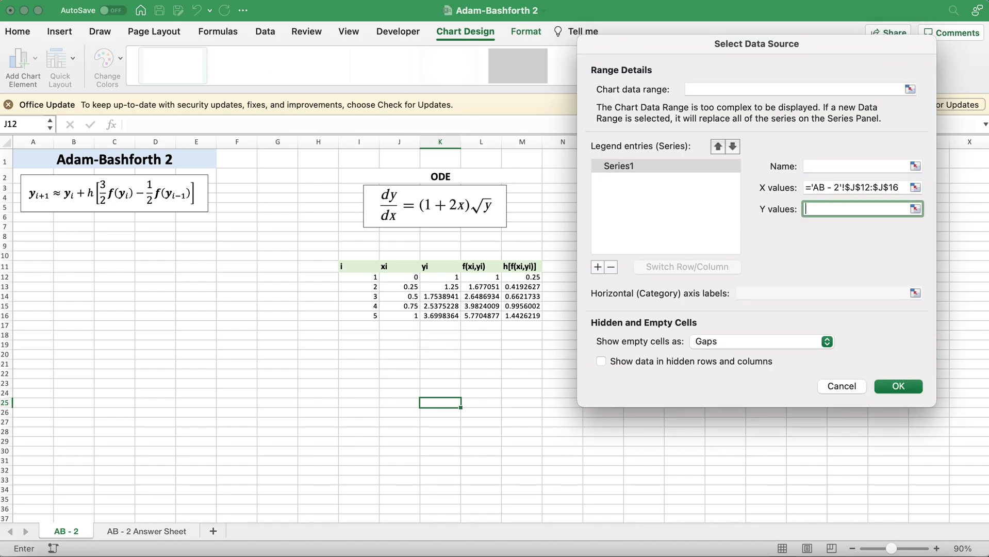
pyautogui.moveTo(439, 277); pyautogui.dragTo(439, 315)
pyautogui.press('Return')
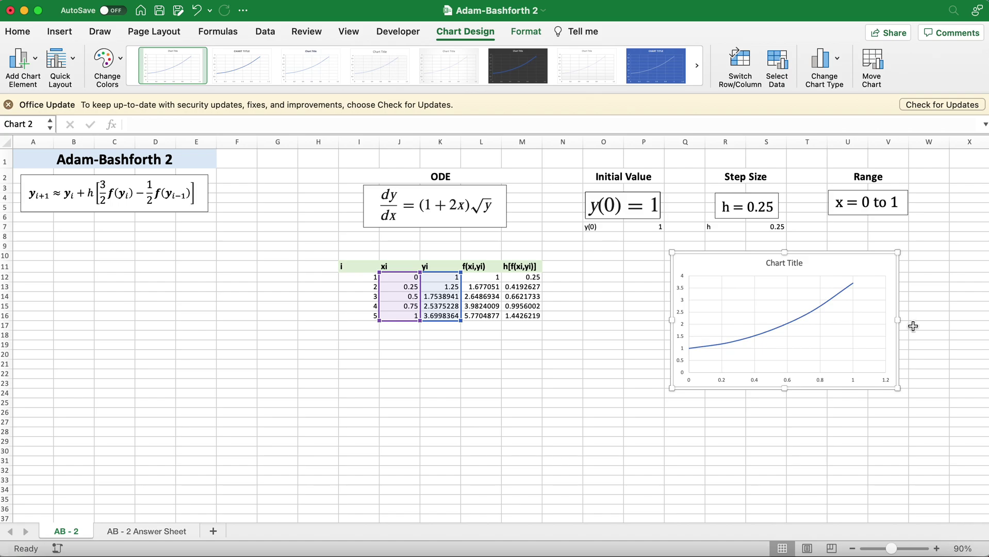